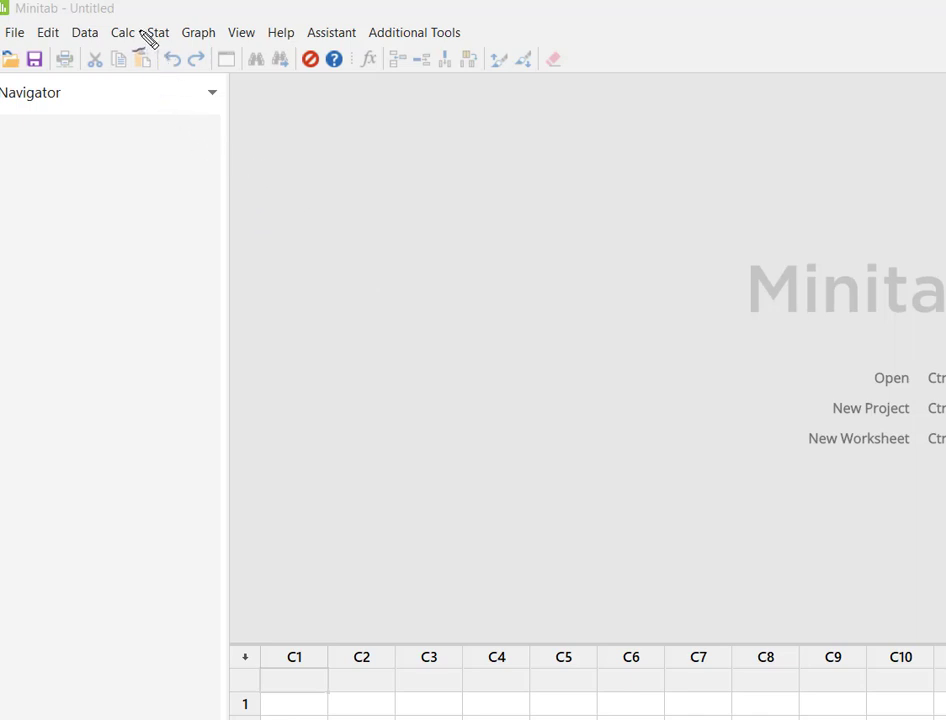
- Circle the Calc menu, write P(x>11), and draw a number line starting at 0
left_click_drag(144, 21, 116, 43)
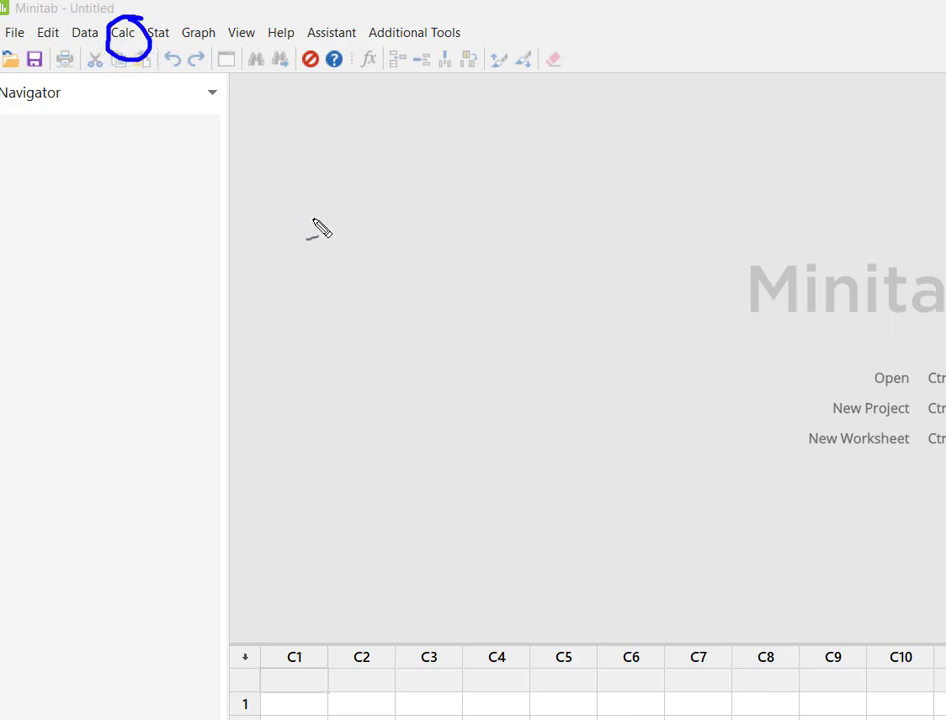
mouse_move(341, 171)
left_mouse_down()
mouse_move(344, 206)
mouse_move(346, 190)
mouse_move(380, 205)
mouse_move(459, 193)
mouse_move(490, 200)
mouse_move(476, 205)
left_mouse_up()
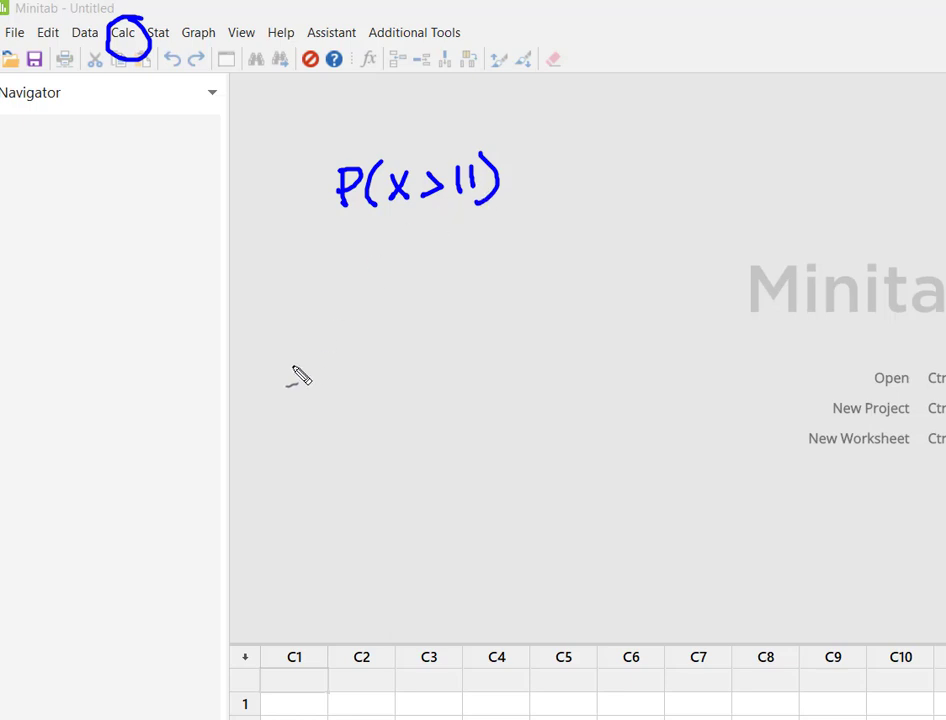
mouse_move(266, 347)
left_mouse_down()
mouse_move(744, 337)
mouse_move(745, 378)
mouse_move(766, 377)
mouse_move(771, 363)
left_mouse_up()
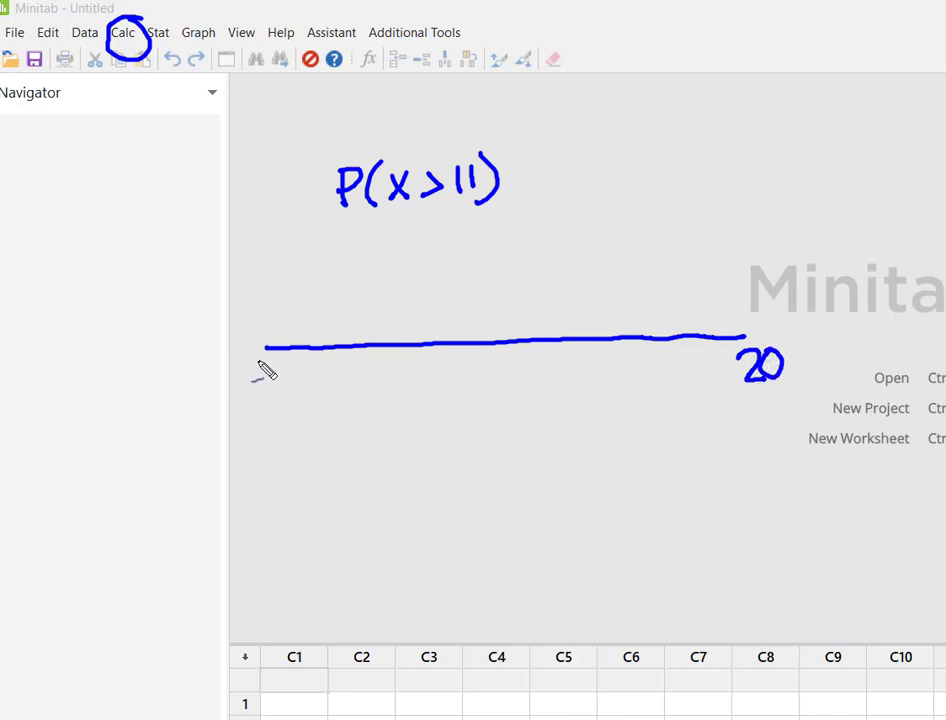
mouse_move(263, 357)
left_mouse_down()
mouse_move(262, 383)
mouse_move(270, 361)
left_mouse_up()
- Mark 11 and 12 on the line with labelled arrows and box the 12–20 region
mouse_move(545, 388)
left_mouse_down()
mouse_move(545, 350)
mouse_move(557, 362)
left_mouse_up()
mouse_move(535, 404)
left_mouse_down()
mouse_move(536, 432)
mouse_move(546, 432)
left_mouse_up()
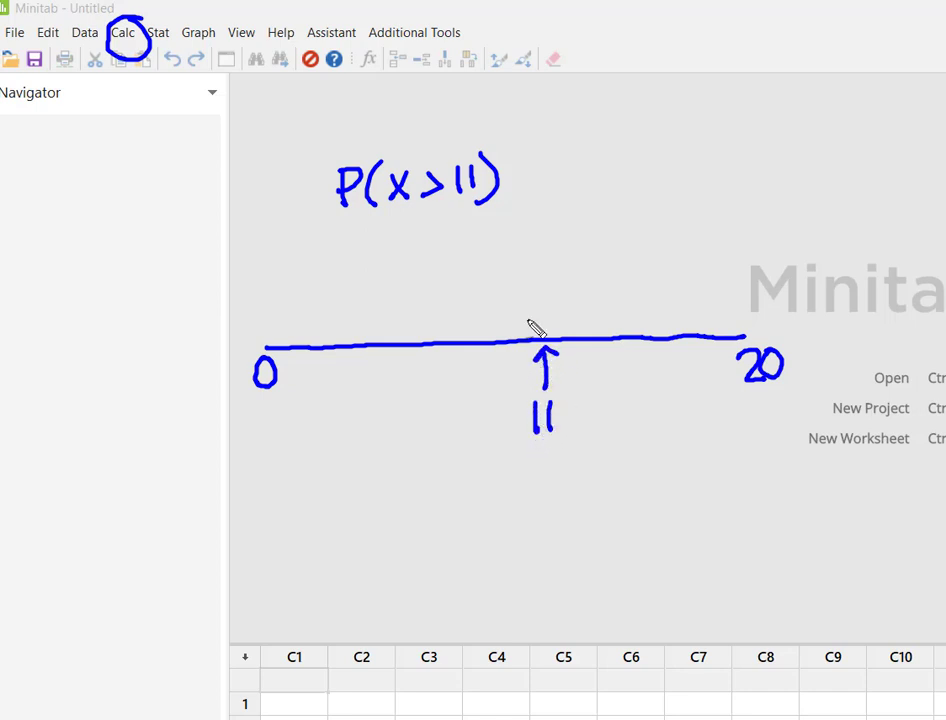
mouse_move(593, 346)
left_mouse_down()
mouse_move(594, 386)
mouse_move(593, 343)
mouse_move(601, 357)
left_mouse_up()
mouse_move(583, 404)
left_mouse_down()
mouse_move(584, 430)
mouse_move(621, 428)
left_mouse_up()
mouse_move(795, 310)
left_mouse_down()
mouse_move(597, 324)
mouse_move(575, 336)
mouse_move(571, 435)
mouse_move(602, 443)
mouse_move(823, 421)
mouse_move(821, 323)
mouse_move(781, 317)
left_mouse_up()
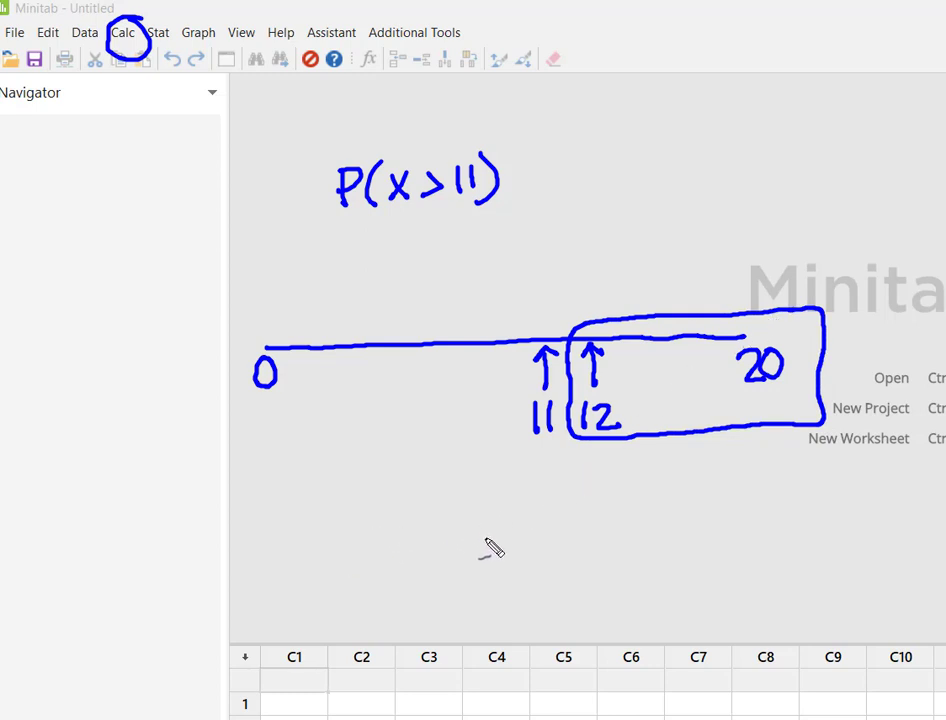
- Write P(x≤X) below the sketch and enclose the 0–11 region in a box
mouse_move(391, 557)
left_mouse_down()
mouse_move(391, 588)
mouse_move(392, 578)
mouse_move(452, 590)
left_mouse_up()
mouse_move(452, 566)
left_mouse_down()
mouse_move(437, 590)
mouse_move(464, 578)
mouse_move(516, 588)
mouse_move(497, 590)
left_mouse_up()
left_click_drag(535, 547, 536, 594)
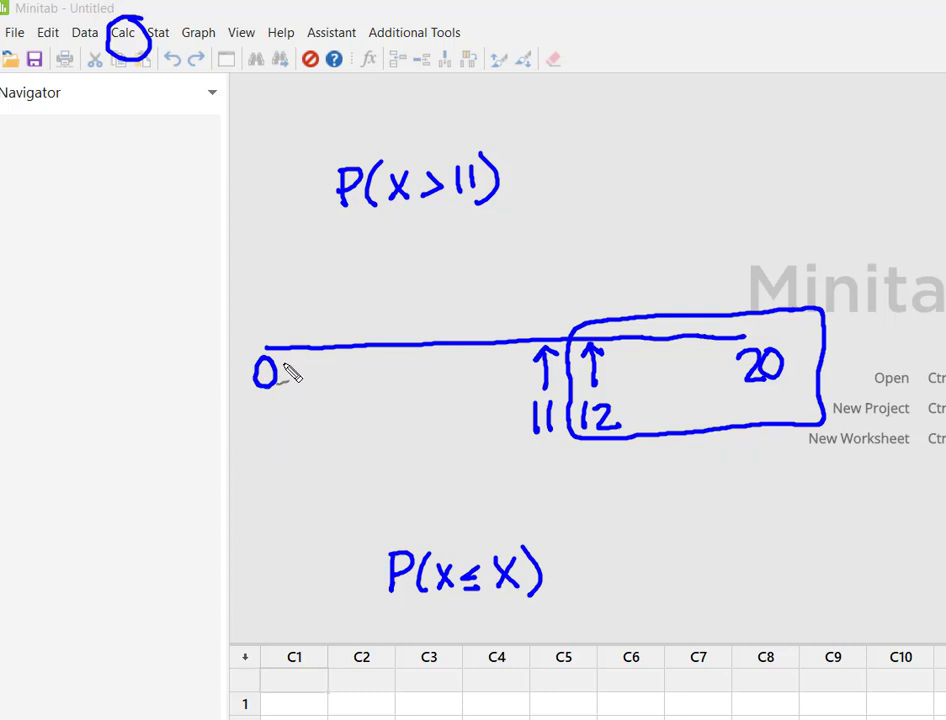
mouse_move(248, 330)
left_mouse_down()
mouse_move(249, 428)
mouse_move(401, 447)
mouse_move(541, 448)
mouse_move(580, 443)
left_mouse_up()
mouse_move(243, 322)
left_mouse_down()
mouse_move(460, 314)
mouse_move(560, 326)
mouse_move(572, 340)
left_mouse_up()
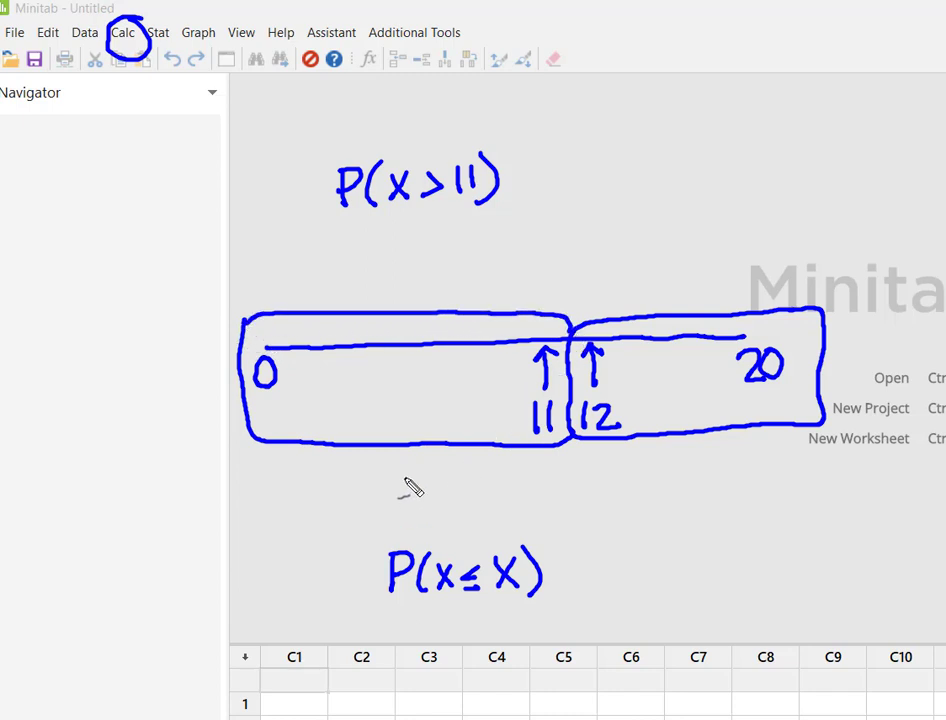
- Draw the equation box + box = 1 for the 0–11 and 12–20 regions
mouse_move(362, 470)
left_mouse_down()
mouse_move(357, 507)
mouse_move(362, 464)
mouse_move(462, 462)
mouse_move(467, 503)
left_mouse_up()
left_click_drag(348, 507, 488, 505)
mouse_move(562, 476)
left_mouse_down()
mouse_move(562, 497)
mouse_move(609, 470)
mouse_move(609, 497)
left_mouse_up()
mouse_move(610, 456)
left_mouse_down()
mouse_move(676, 455)
mouse_move(746, 496)
left_mouse_up()
mouse_move(612, 500)
left_mouse_down()
mouse_move(750, 503)
mouse_move(782, 482)
mouse_move(827, 495)
mouse_move(824, 507)
mouse_move(813, 503)
mouse_move(845, 500)
left_mouse_up()
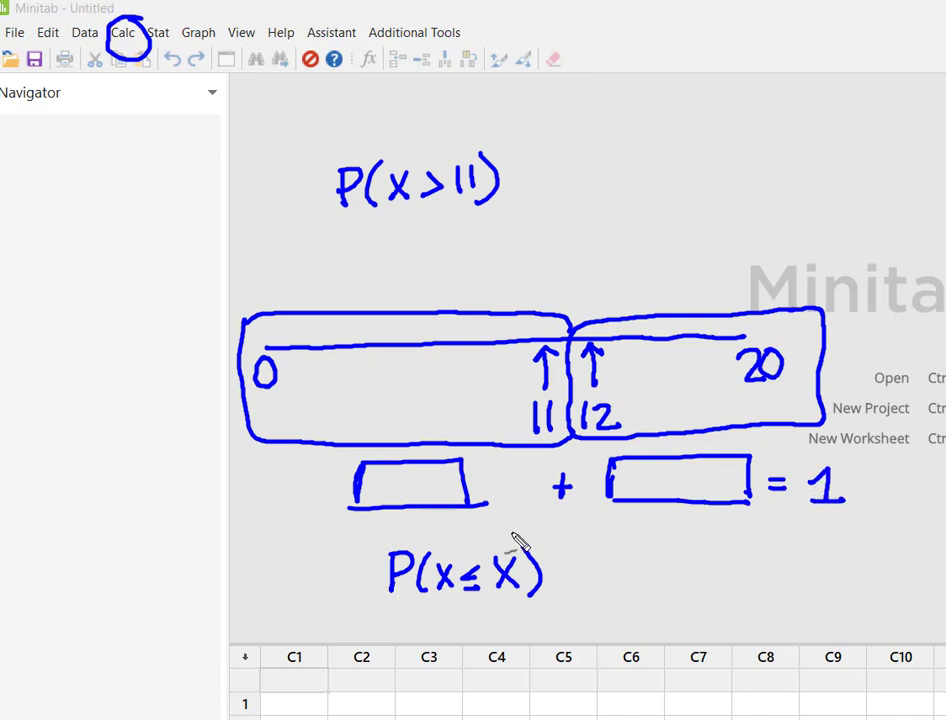
- Circle P(x≤X) and 11, tick the 0–11 box, double-underline 1, and draw a smiley in the 12–20 box
mouse_move(543, 530)
left_mouse_down()
mouse_move(394, 538)
mouse_move(369, 561)
mouse_move(364, 589)
mouse_move(394, 605)
mouse_move(536, 611)
mouse_move(586, 588)
mouse_move(556, 541)
left_mouse_up()
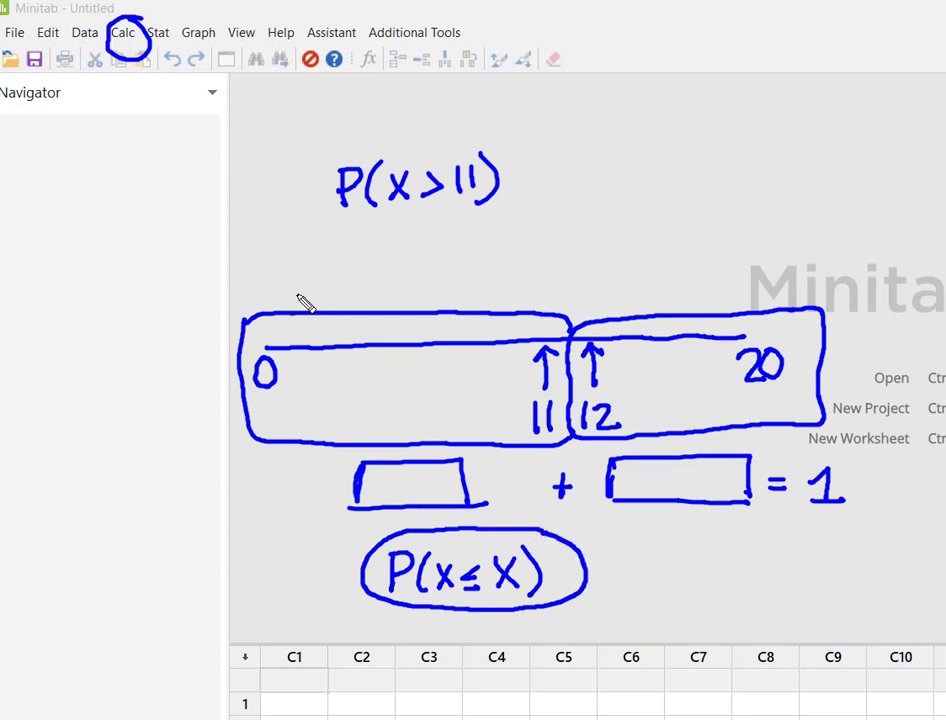
mouse_move(562, 398)
left_mouse_down()
mouse_move(545, 391)
mouse_move(520, 416)
mouse_move(536, 446)
mouse_move(565, 442)
mouse_move(560, 402)
left_mouse_up()
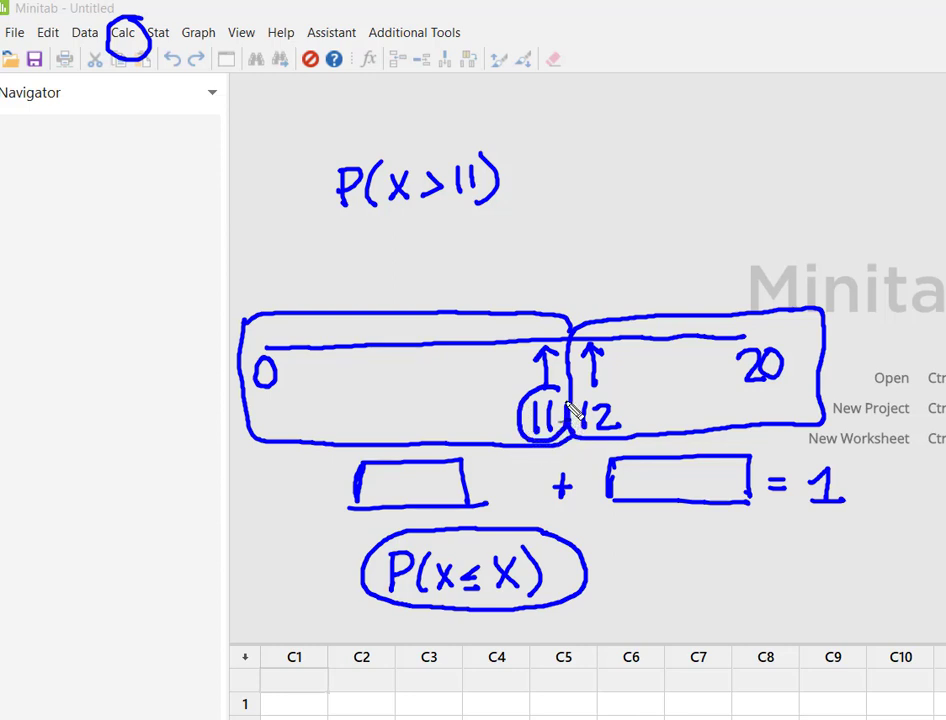
left_click_drag(399, 491, 421, 464)
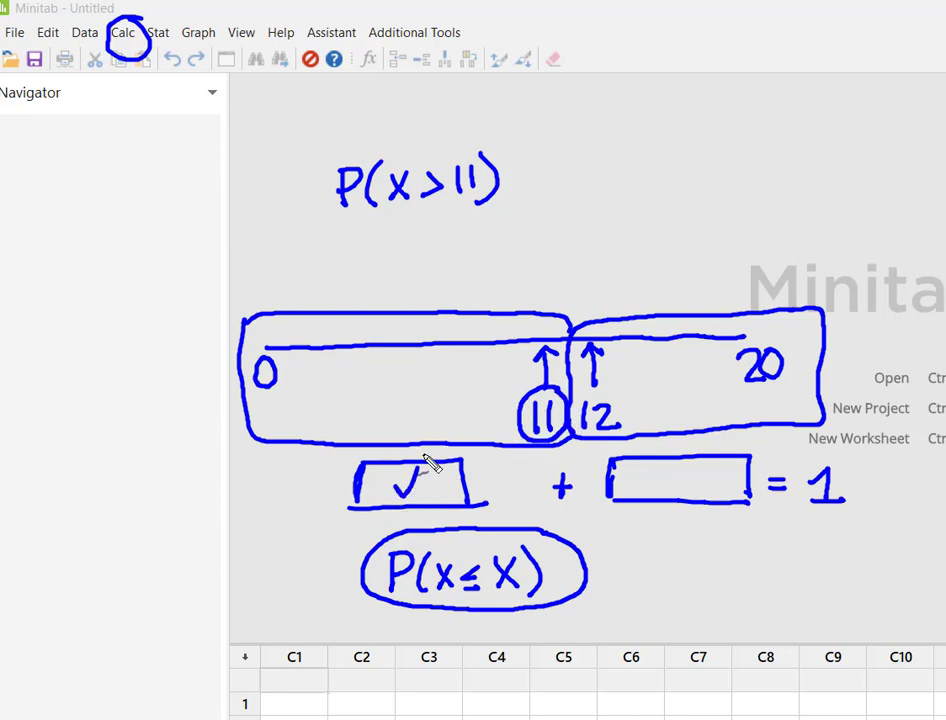
mouse_move(816, 519)
left_mouse_down()
mouse_move(844, 517)
mouse_move(844, 527)
left_mouse_up()
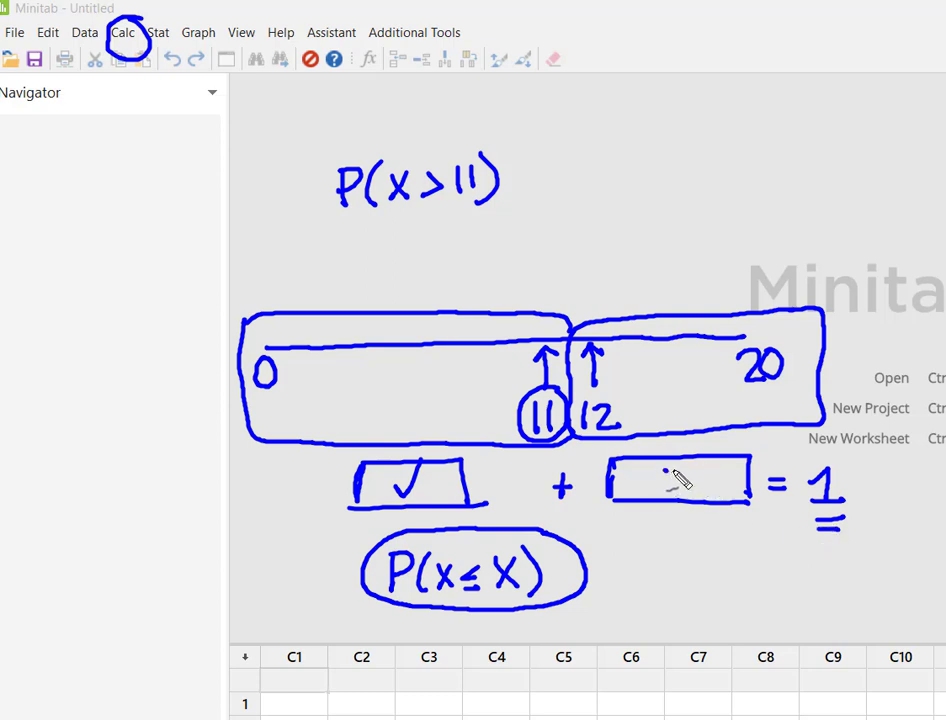
left_click_drag(651, 478, 678, 479)
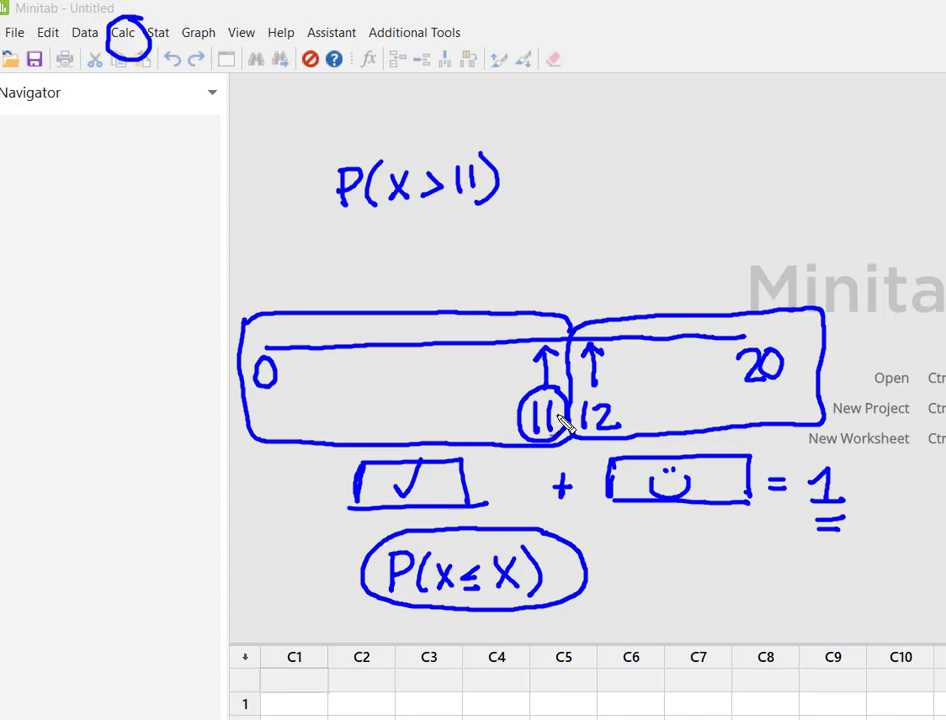
- Erase the ink and set up a Binomial cumulative probability: 20 trials, .40, input constant 11
key("Escape")
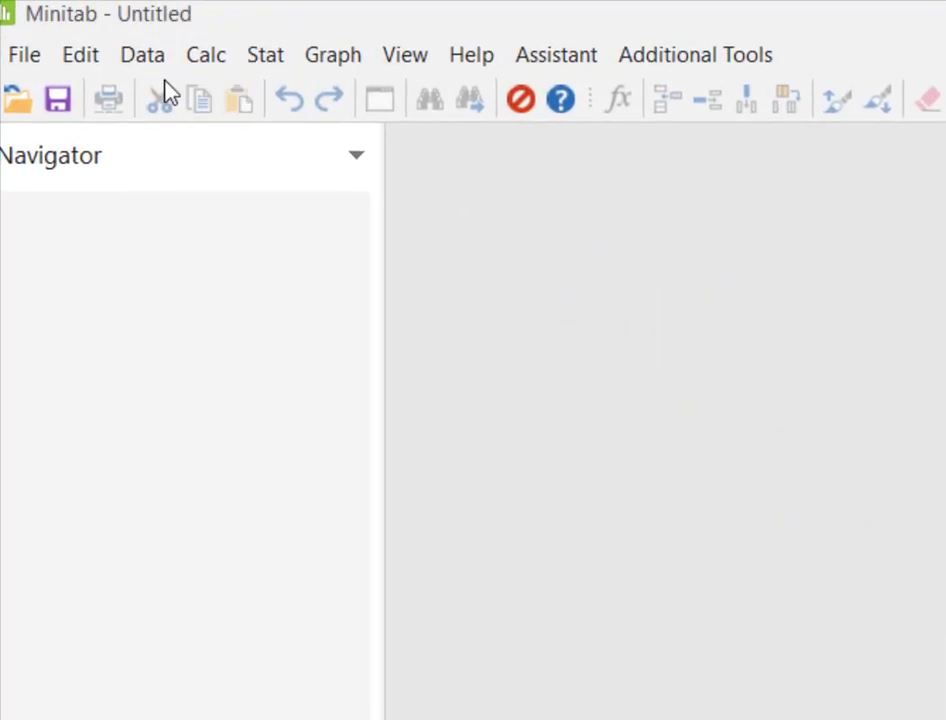
left_click(207, 58)
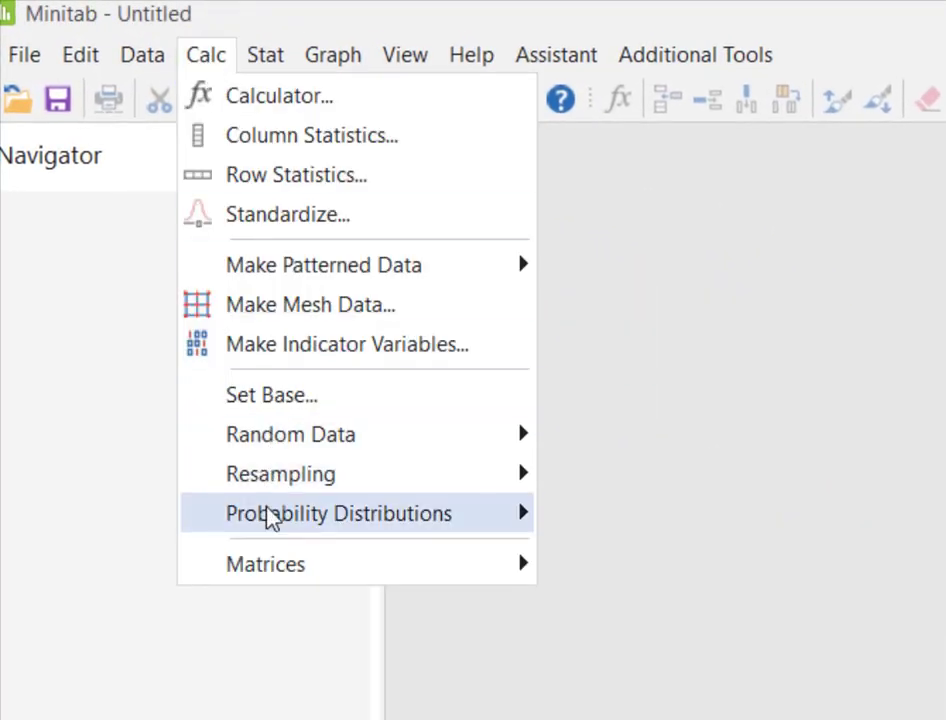
mouse_move(267, 510)
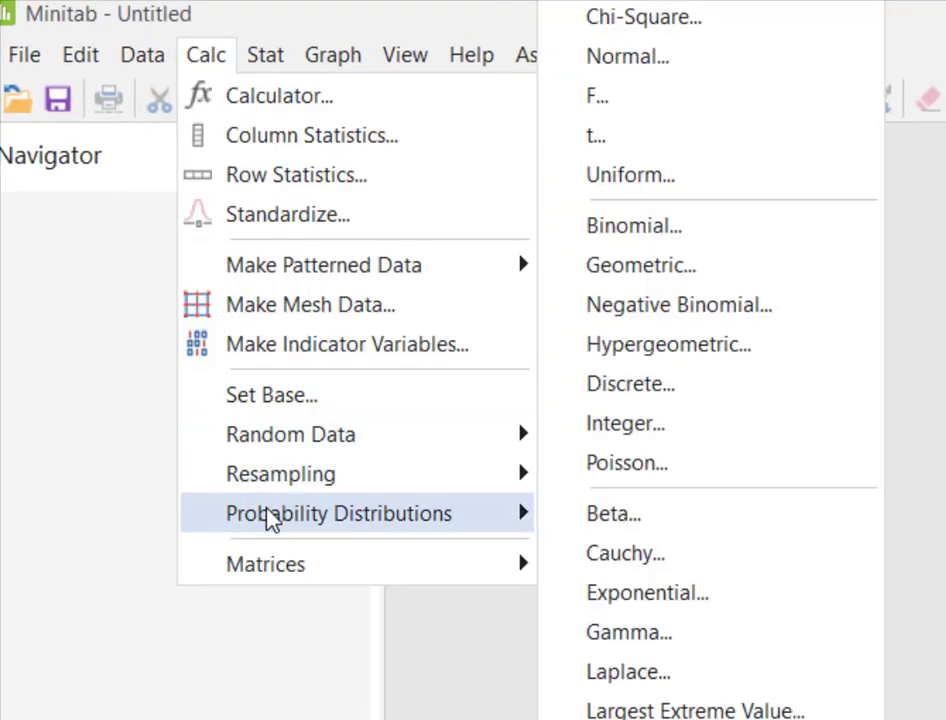
left_click(662, 228)
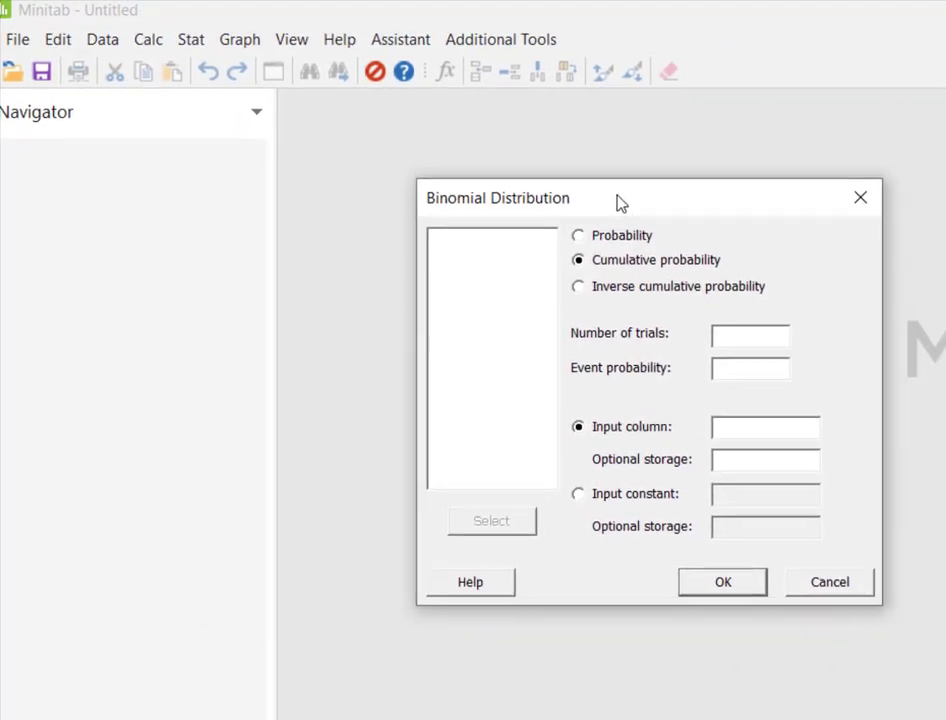
left_click_drag(620, 203, 615, 192)
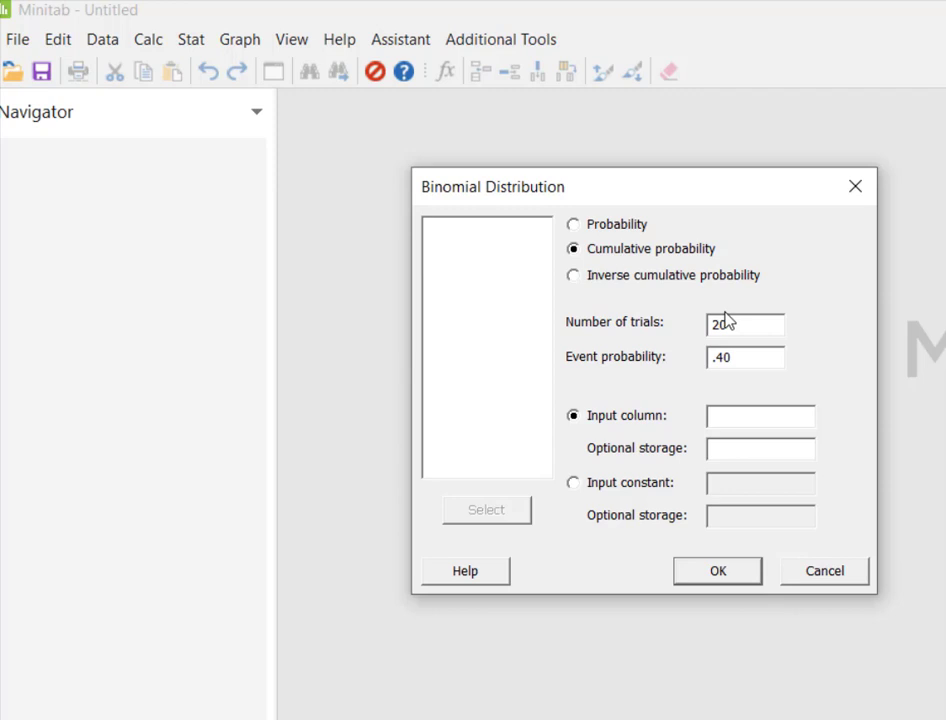
left_click(574, 486)
left_click(784, 485)
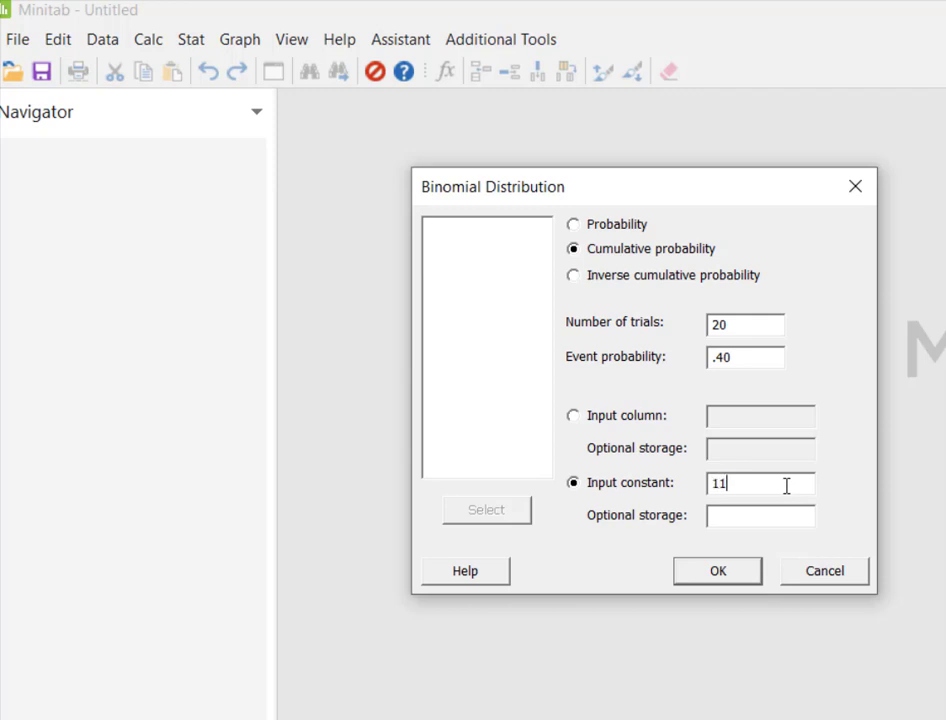
- Compute P(X ≤ 11) = 0.943474, then handwrite 1 − .943474 = 0.0 below the output
left_click(715, 576)
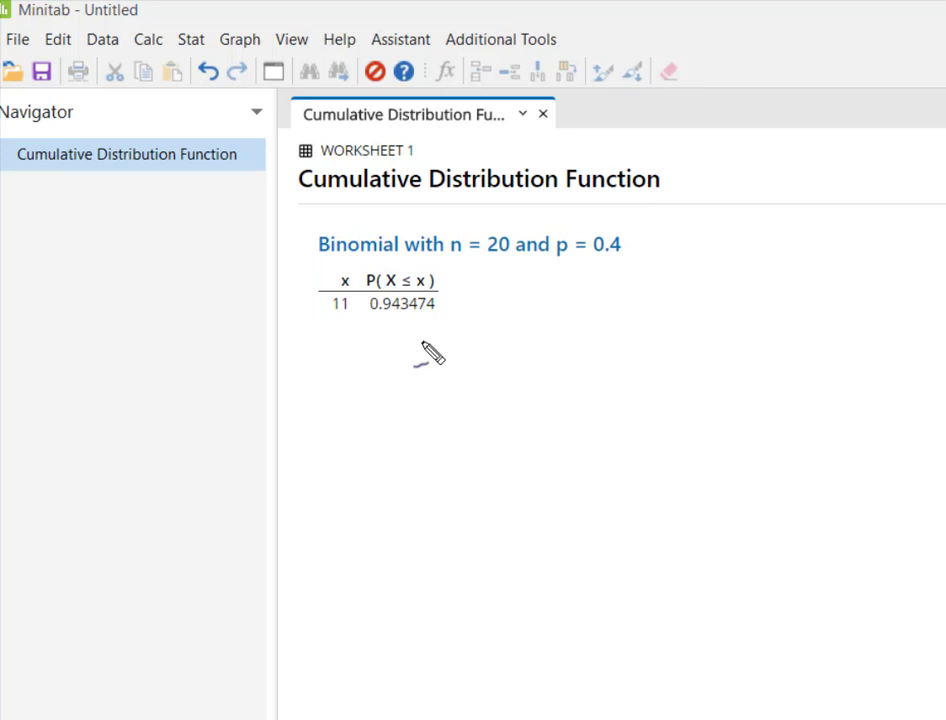
left_click(336, 351)
mouse_move(336, 351)
left_mouse_down()
mouse_move(338, 383)
mouse_move(403, 348)
mouse_move(410, 385)
left_mouse_up()
left_click(388, 383)
mouse_move(431, 344)
left_mouse_down()
mouse_move(422, 370)
mouse_move(455, 364)
mouse_move(447, 380)
left_mouse_up()
mouse_move(484, 345)
left_mouse_down()
mouse_move(473, 368)
mouse_move(516, 374)
mouse_move(546, 362)
mouse_move(546, 378)
mouse_move(588, 351)
mouse_move(588, 362)
left_mouse_up()
mouse_move(396, 420)
left_mouse_down()
mouse_move(408, 449)
mouse_move(390, 437)
mouse_move(415, 450)
mouse_move(442, 427)
mouse_move(450, 447)
mouse_move(463, 434)
mouse_move(474, 448)
mouse_move(464, 431)
mouse_move(474, 424)
mouse_move(513, 442)
mouse_move(497, 451)
mouse_move(527, 450)
left_mouse_up()
left_click(424, 449)
- Finish the handwritten result as 0.056526 = 5.65%
mouse_move(531, 422)
left_mouse_down()
mouse_move(565, 427)
mouse_move(563, 447)
mouse_move(634, 427)
left_mouse_up()
left_click_drag(614, 442, 636, 441)
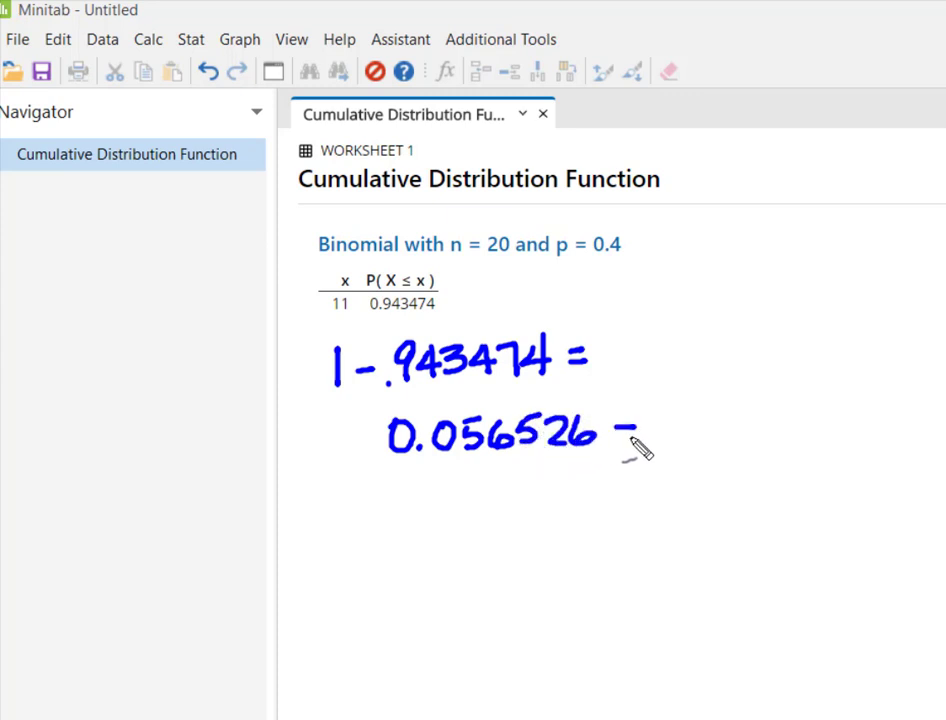
mouse_move(478, 503)
left_mouse_down()
mouse_move(486, 532)
mouse_move(507, 504)
mouse_move(525, 528)
mouse_move(580, 530)
mouse_move(554, 535)
left_mouse_up()
left_click(512, 534)
mouse_move(556, 506)
left_mouse_down()
mouse_move(596, 506)
mouse_move(600, 537)
left_mouse_up()
left_click_drag(616, 525, 626, 524)
- Label the percentage result as P(x>11)
mouse_move(401, 628)
left_mouse_down()
mouse_move(401, 682)
mouse_move(406, 660)
left_mouse_up()
mouse_move(458, 640)
left_mouse_down()
mouse_move(462, 675)
mouse_move(490, 665)
left_mouse_up()
left_click_drag(490, 637, 467, 666)
mouse_move(515, 634)
left_mouse_down()
mouse_move(536, 657)
mouse_move(518, 666)
left_mouse_up()
mouse_move(557, 628)
left_mouse_down()
mouse_move(556, 672)
mouse_move(570, 630)
mouse_move(600, 666)
mouse_move(645, 648)
mouse_move(600, 572)
left_mouse_up()
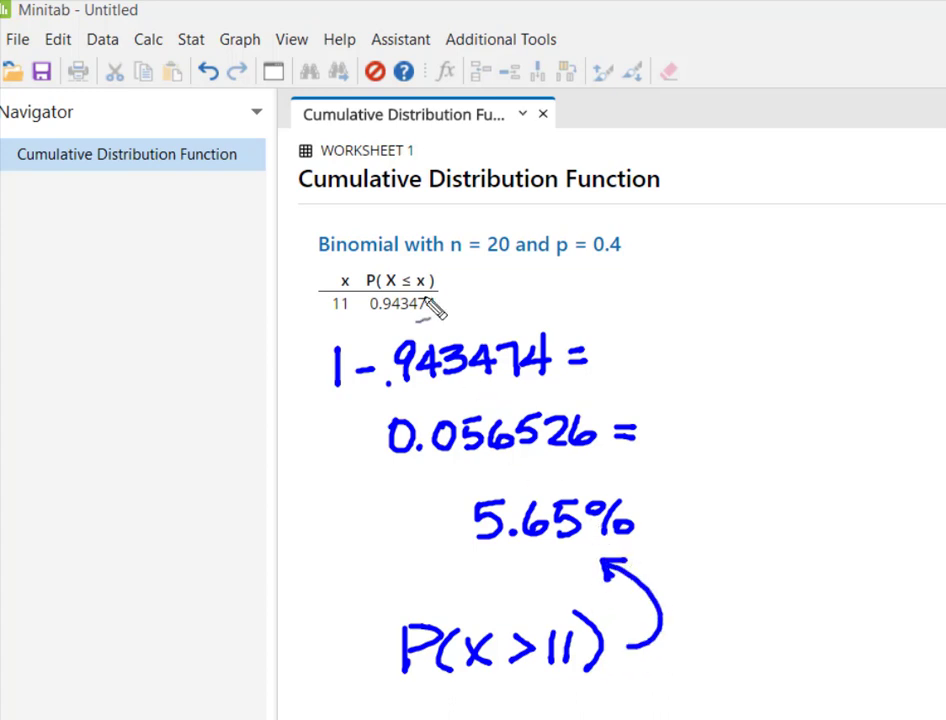
- Circle the cumulative probability output table and double-underline 5.65%
mouse_move(440, 266)
left_mouse_down()
mouse_move(336, 266)
mouse_move(312, 276)
mouse_move(301, 298)
mouse_move(323, 324)
mouse_move(470, 310)
left_mouse_up()
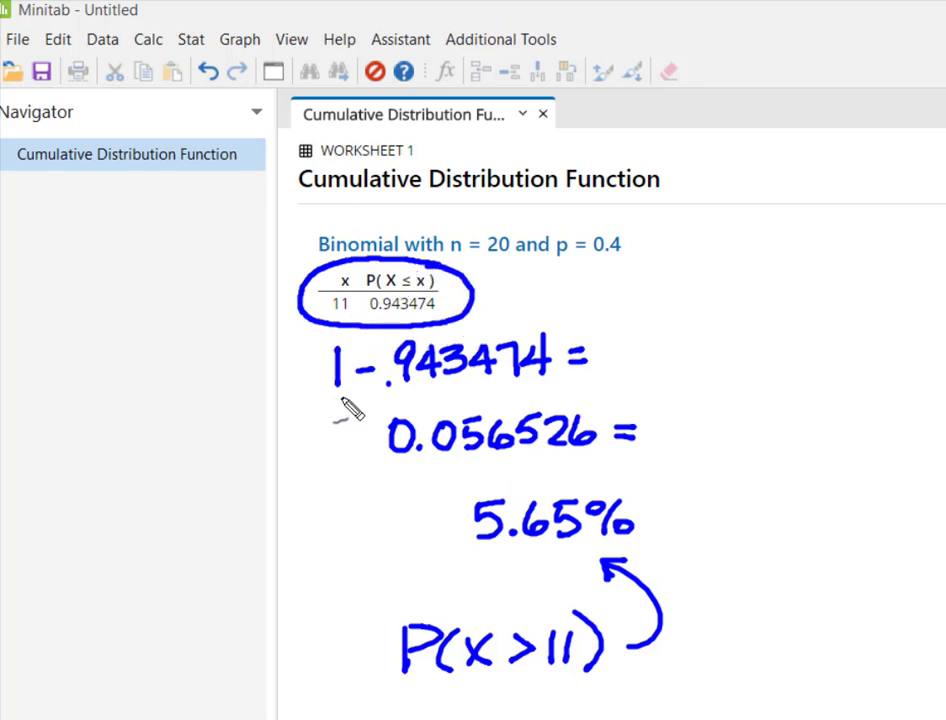
left_click_drag(488, 556, 578, 552)
left_click_drag(498, 566, 574, 561)
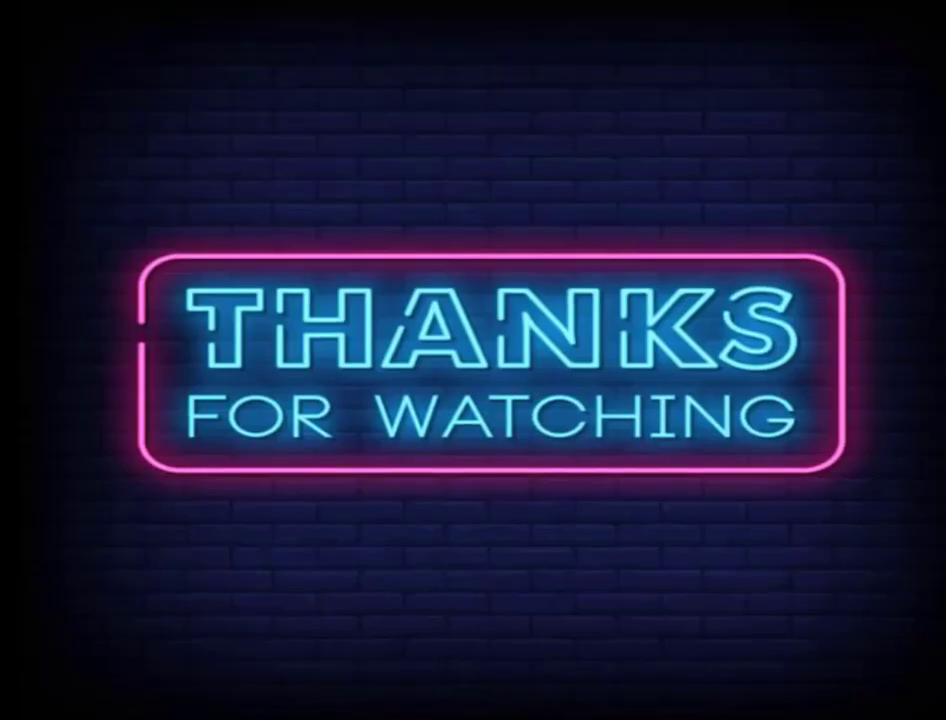